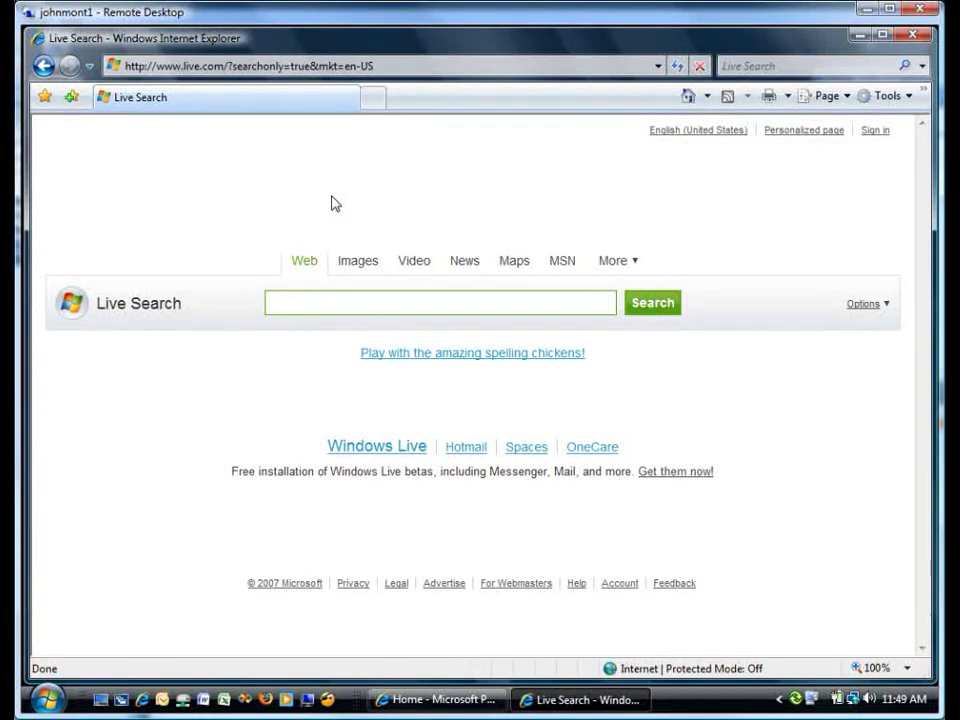
# Search Live Search for 'windows' and open Microsoft's Windows Media Encoder page.
pyautogui.click(318, 305)
pyautogui.write('windows')
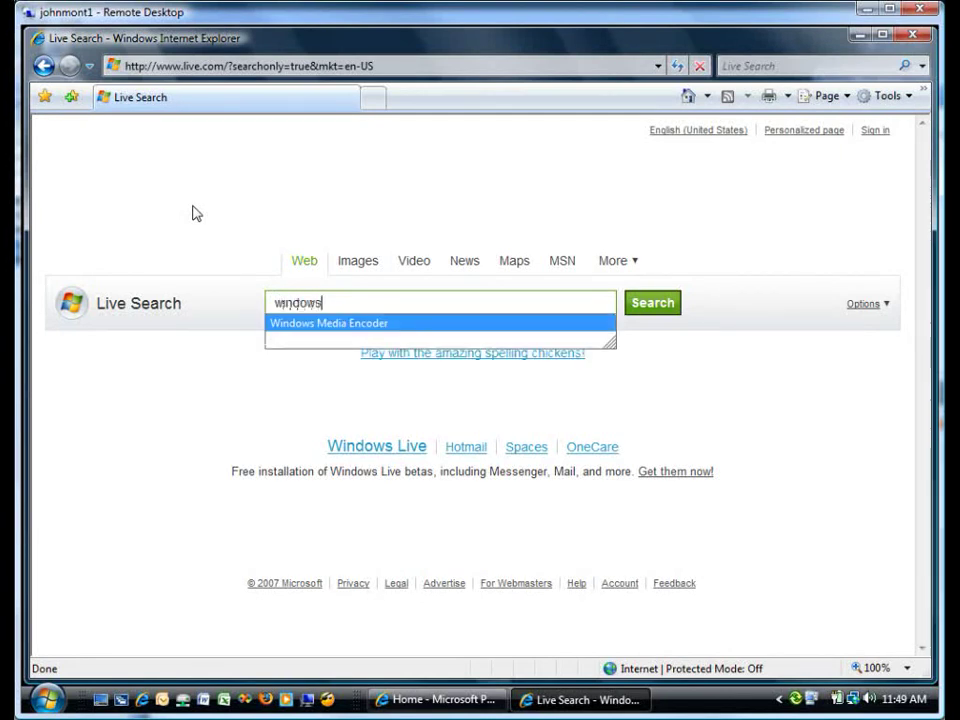
pyautogui.press('Return')
pyautogui.press('Return')
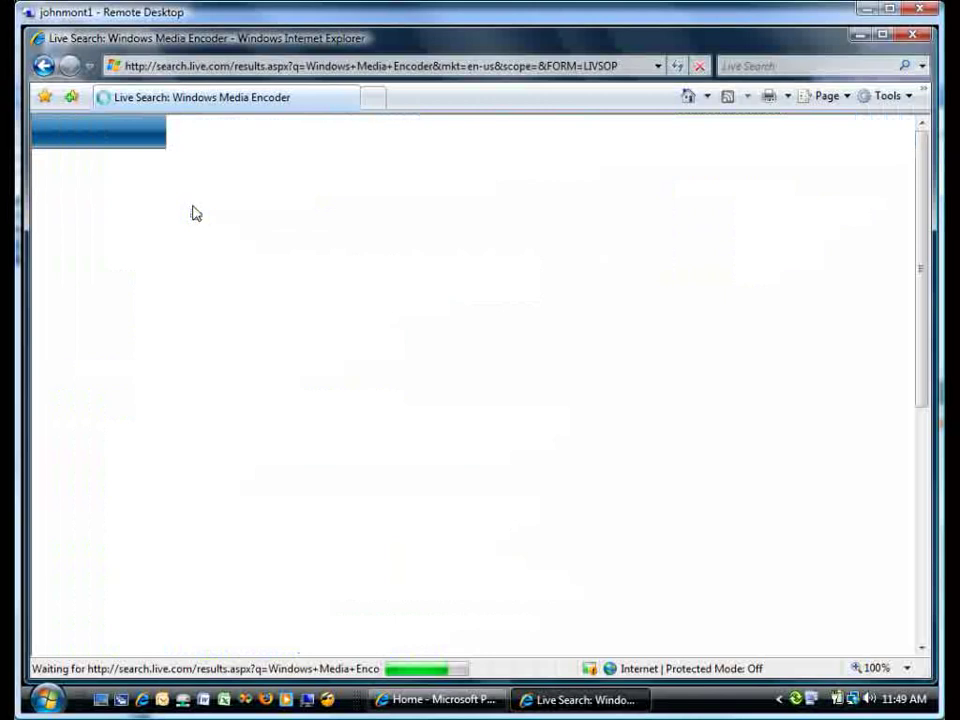
pyautogui.click(152, 244)
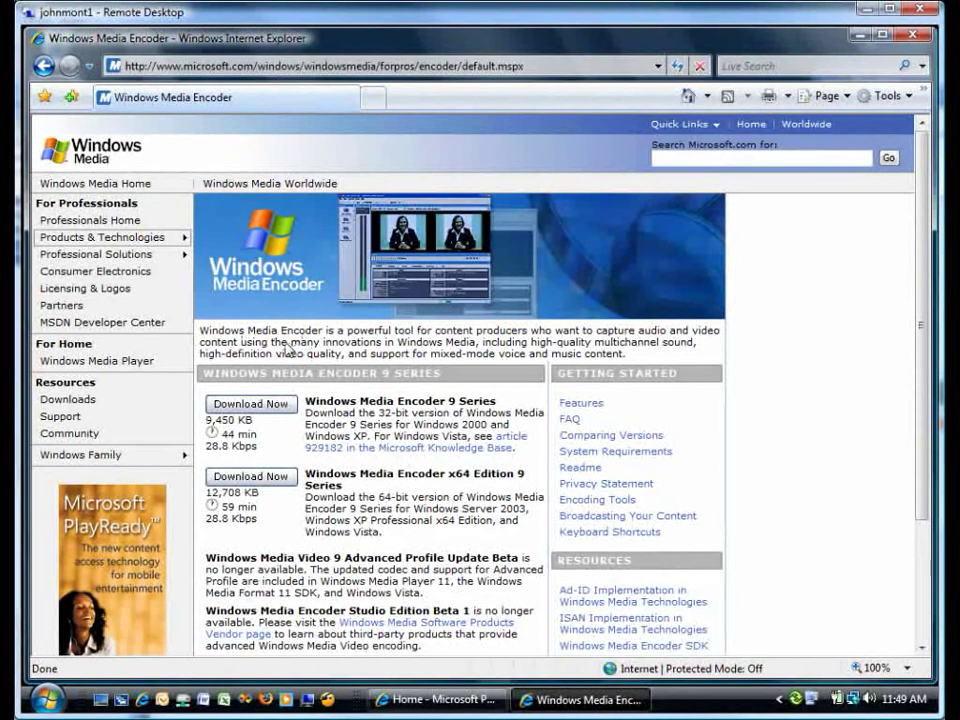
# Close the browser, launch Windows Media Encoder and start a new Capture screen session.
pyautogui.hotkey('alt', 'F4')
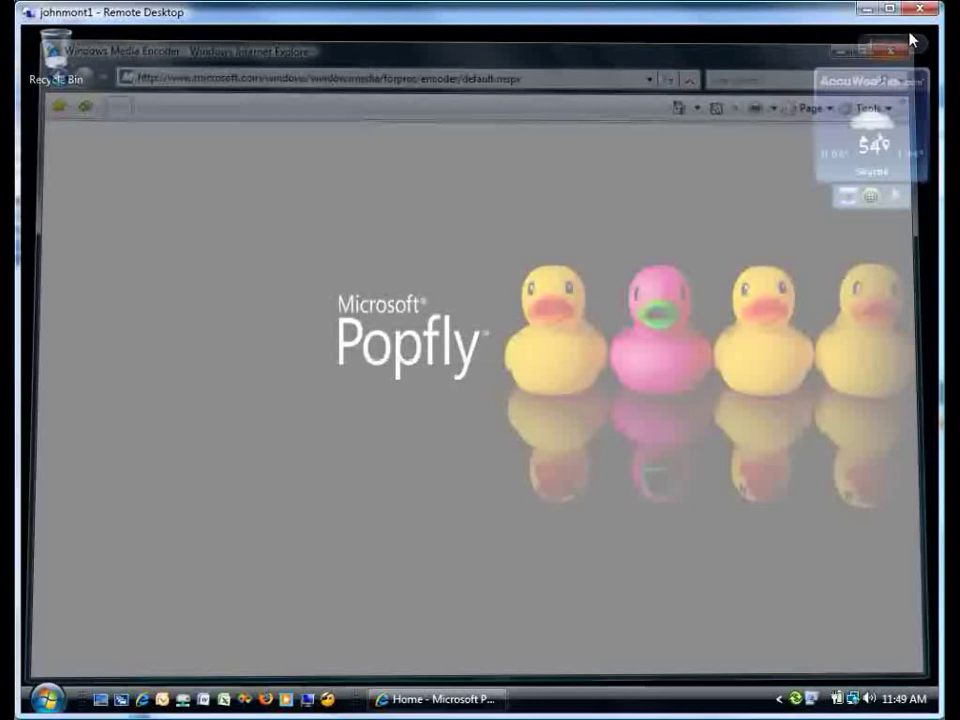
pyautogui.press('super')
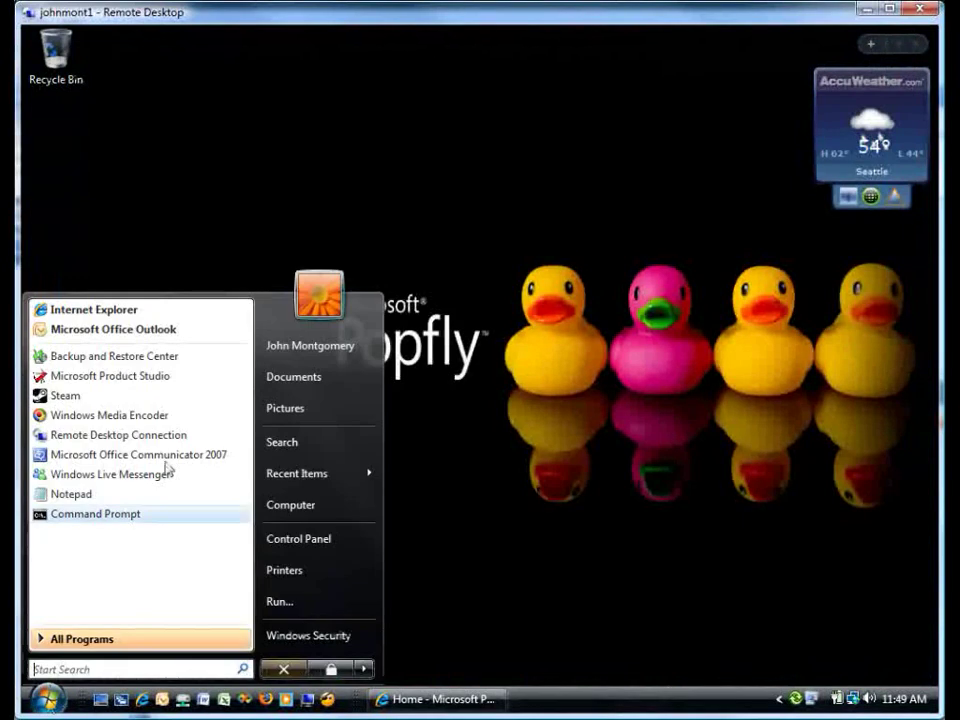
pyautogui.click(113, 418)
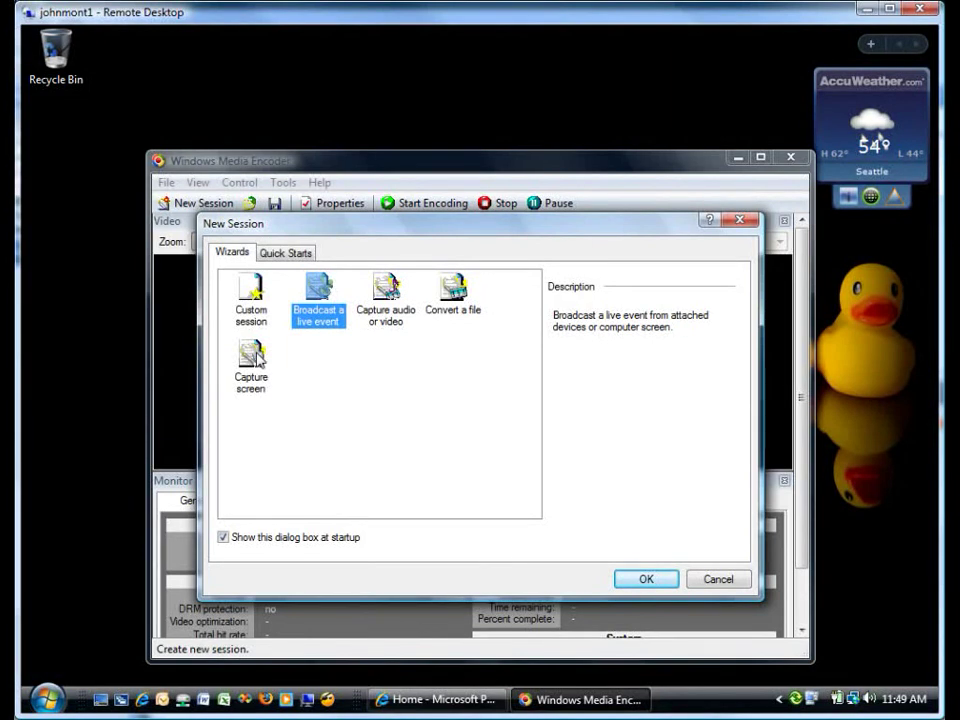
pyautogui.click(255, 358)
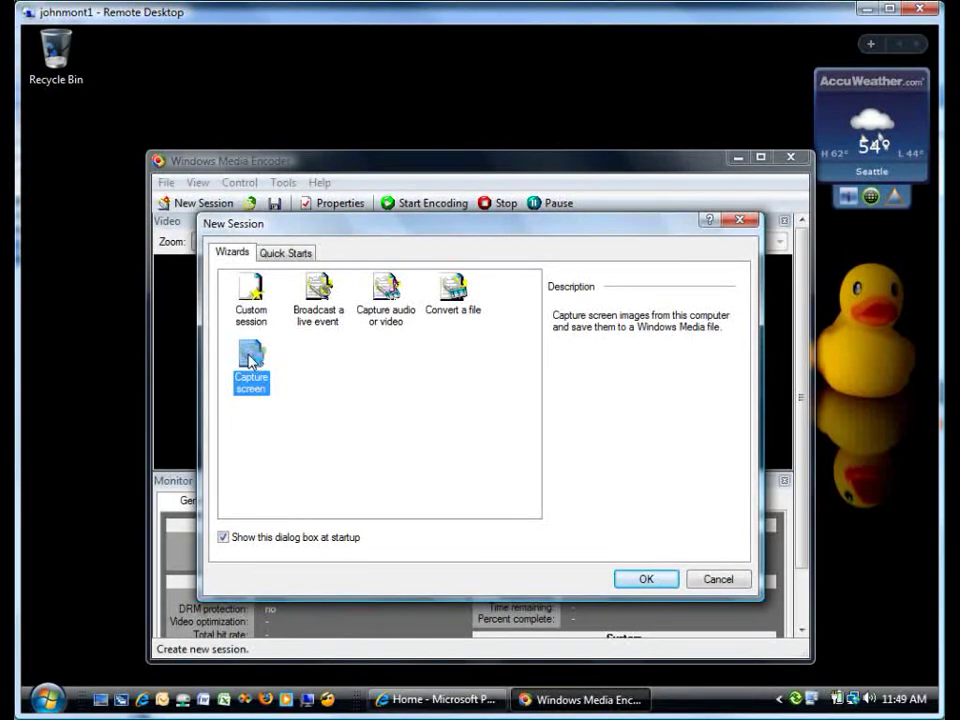
pyautogui.press('Return')
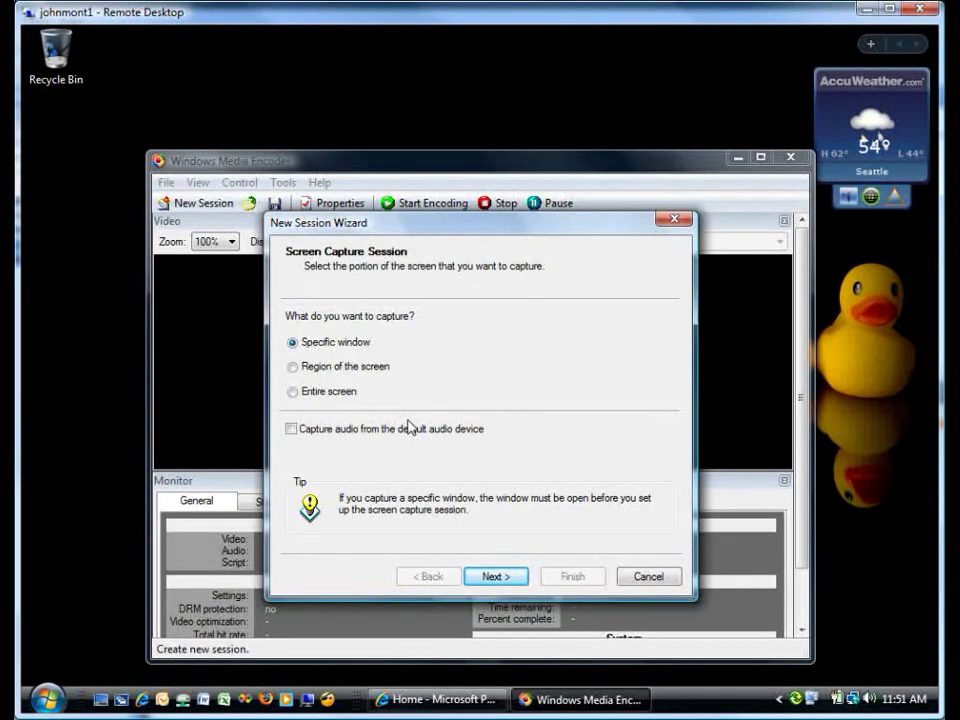
# Capture the 'Home - Microsoft Popfly' window at High quality to test.wmv on the desktop.
pyautogui.click(493, 578)
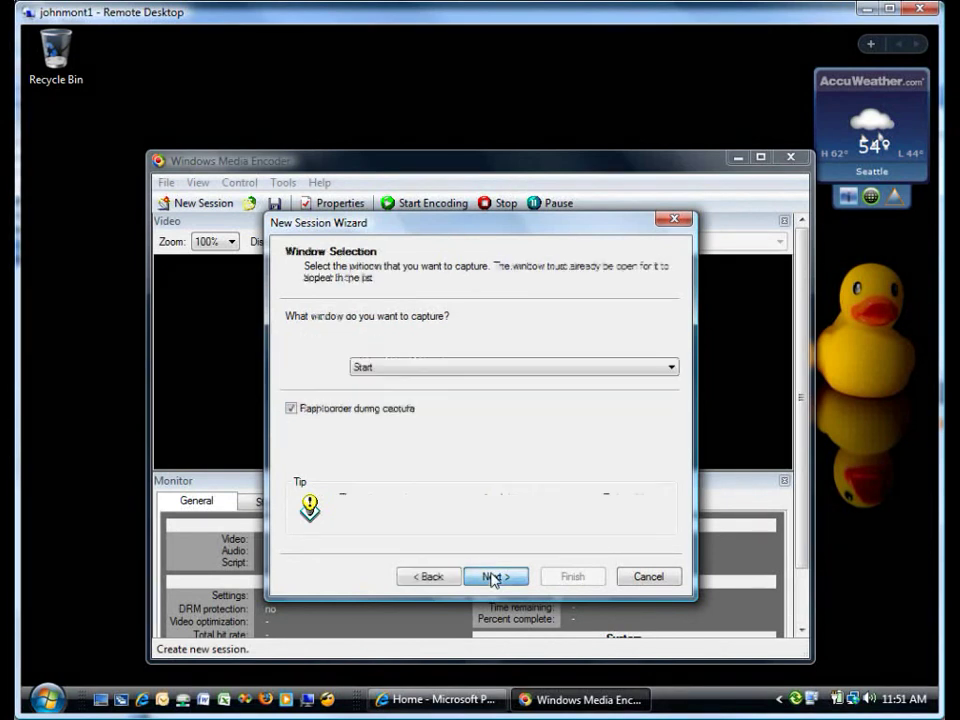
pyautogui.click(386, 369)
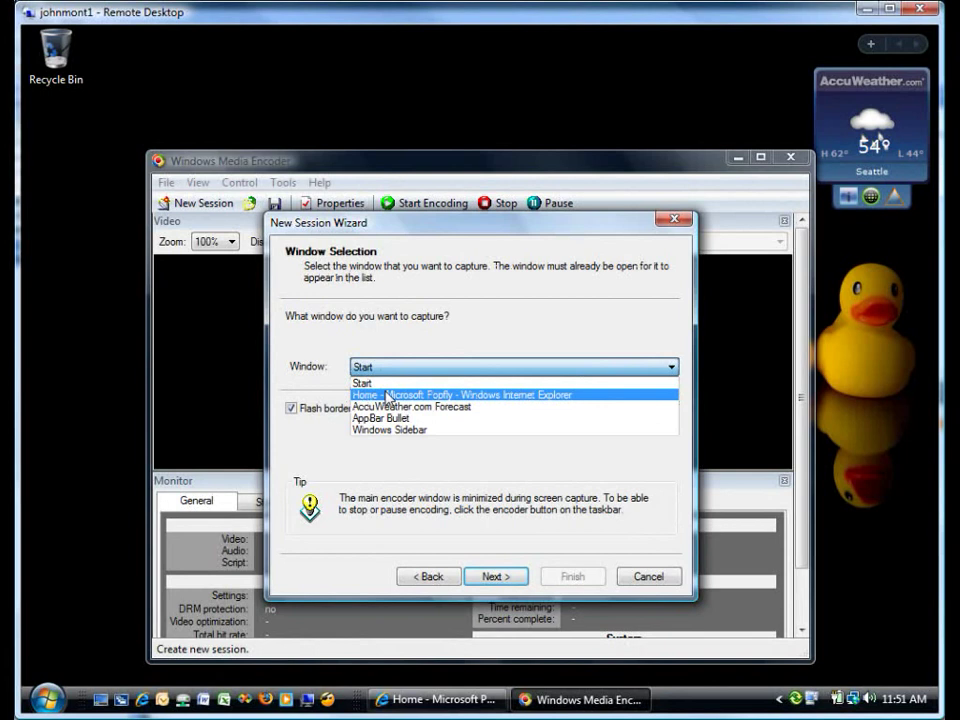
pyautogui.click(386, 396)
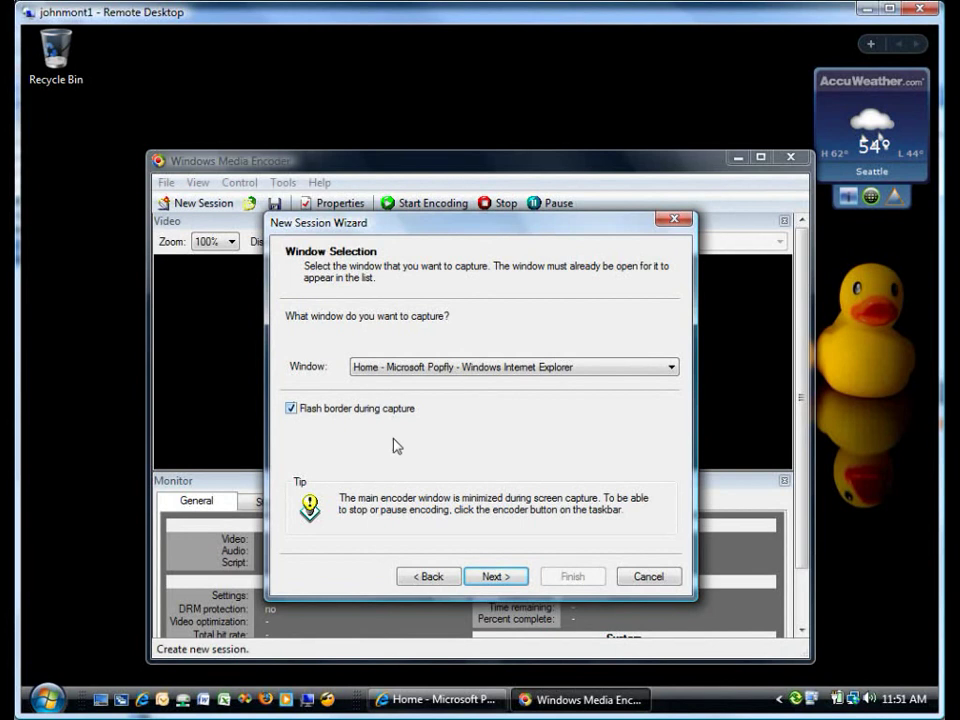
pyautogui.click(503, 580)
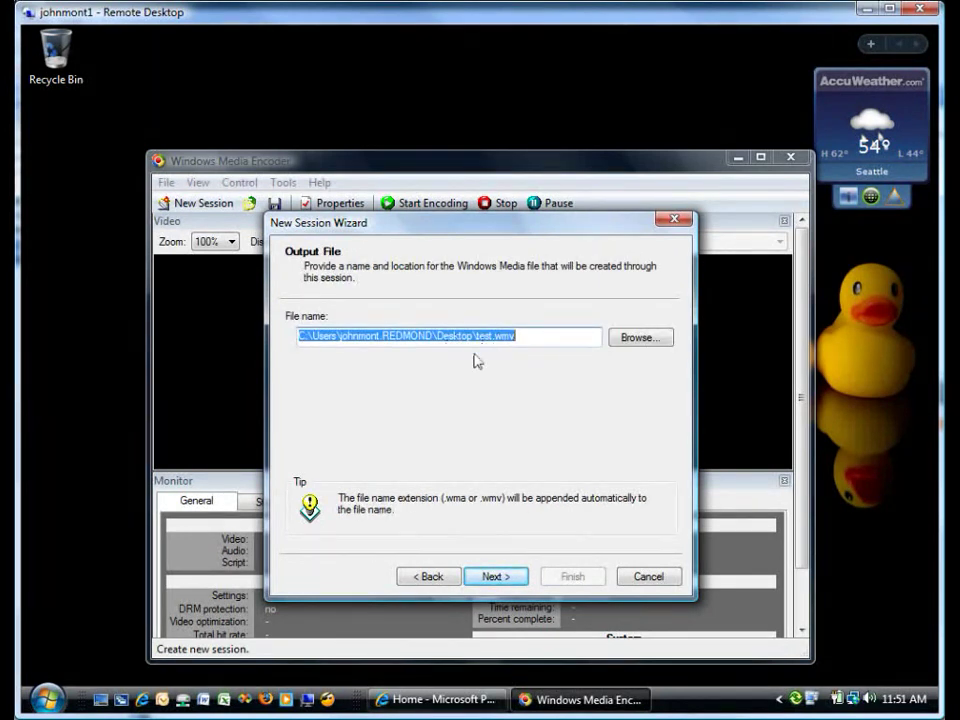
pyautogui.click(505, 579)
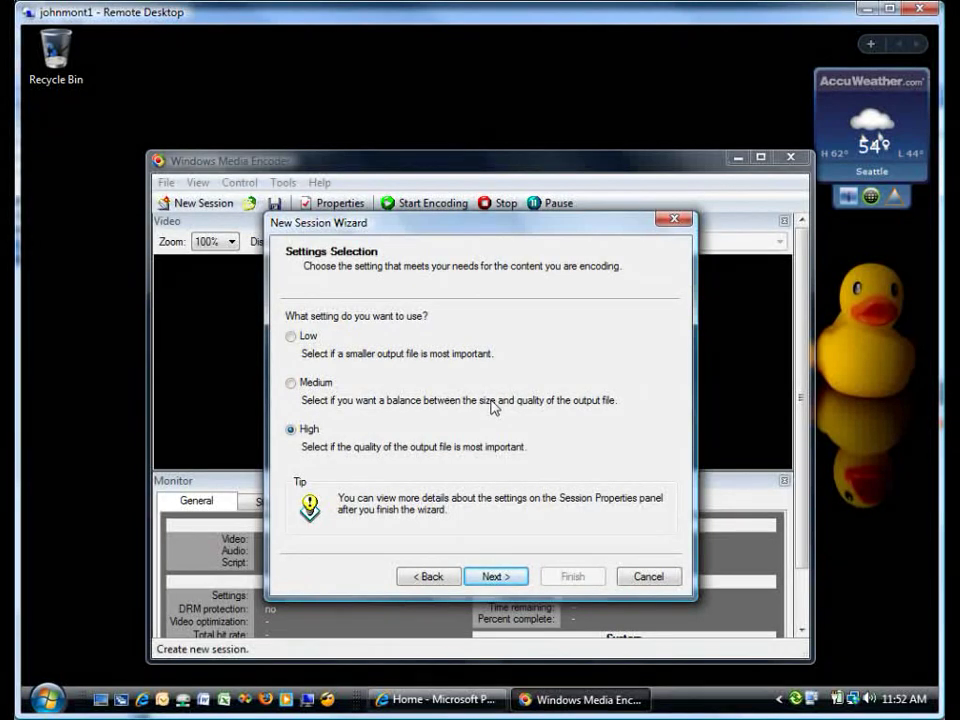
pyautogui.click(494, 575)
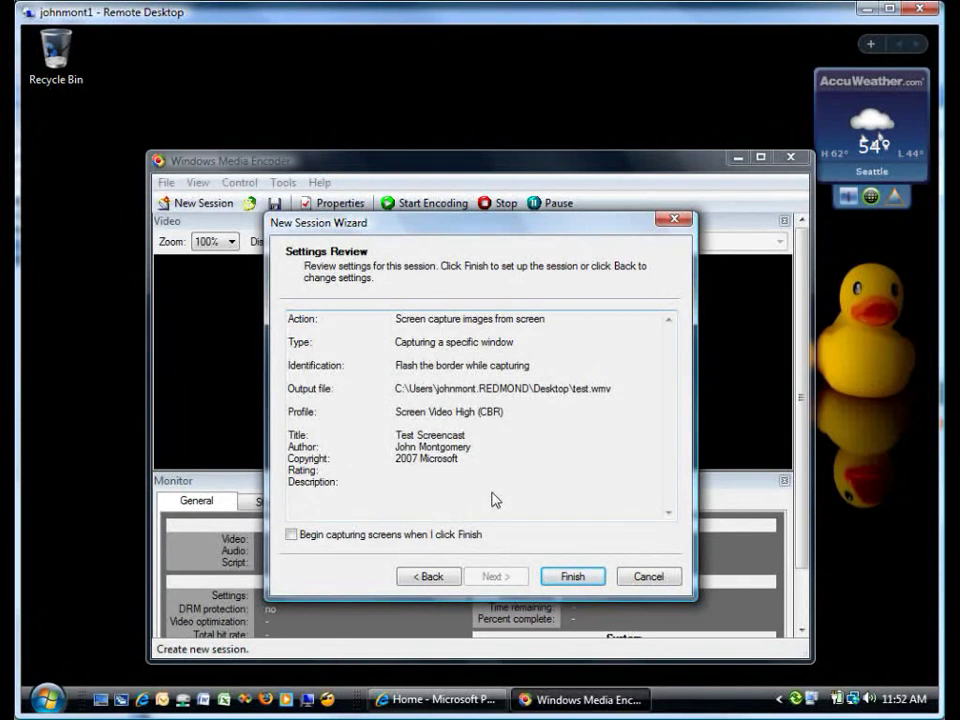
pyautogui.click(572, 577)
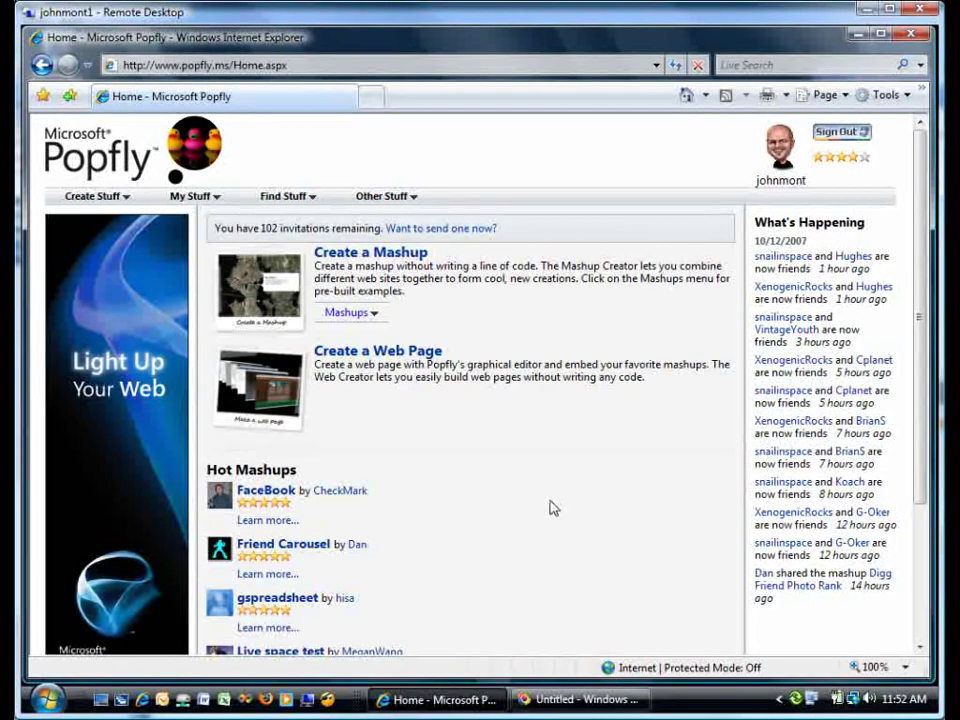
# Move the encoder window up and left and open its Session Properties on the Sources tab.
pyautogui.click(575, 700)
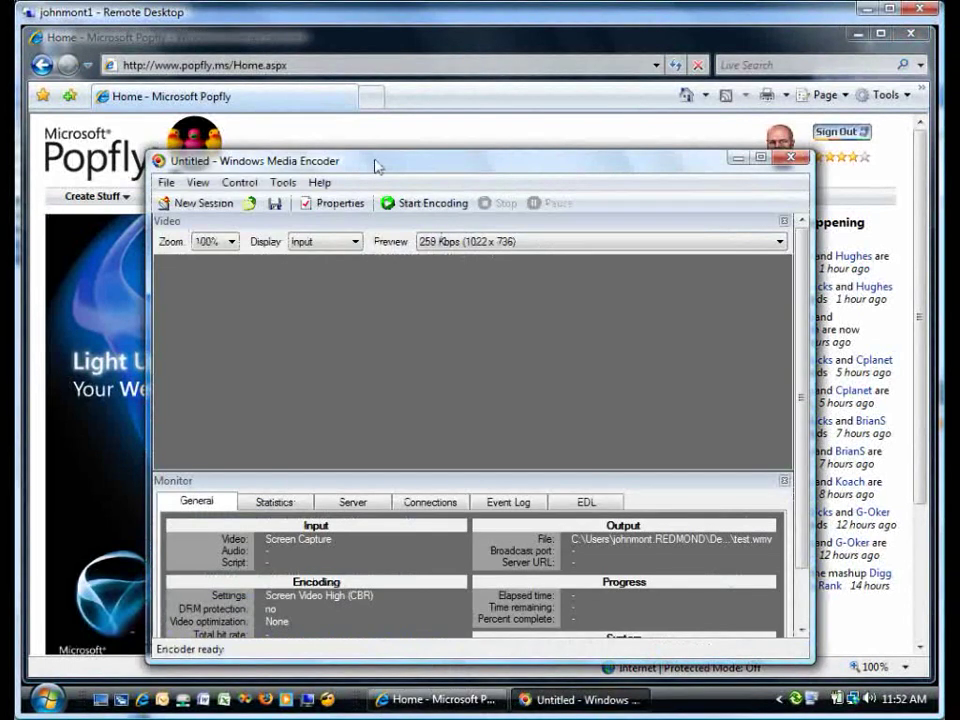
pyautogui.moveTo(371, 167); pyautogui.dragTo(352, 131)
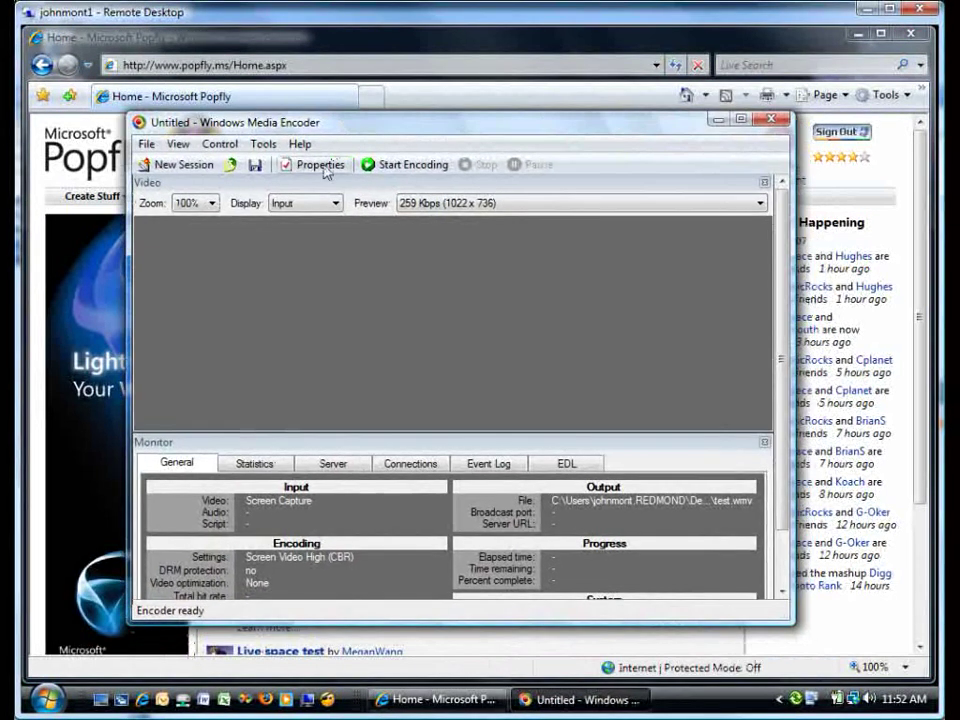
pyautogui.click(322, 166)
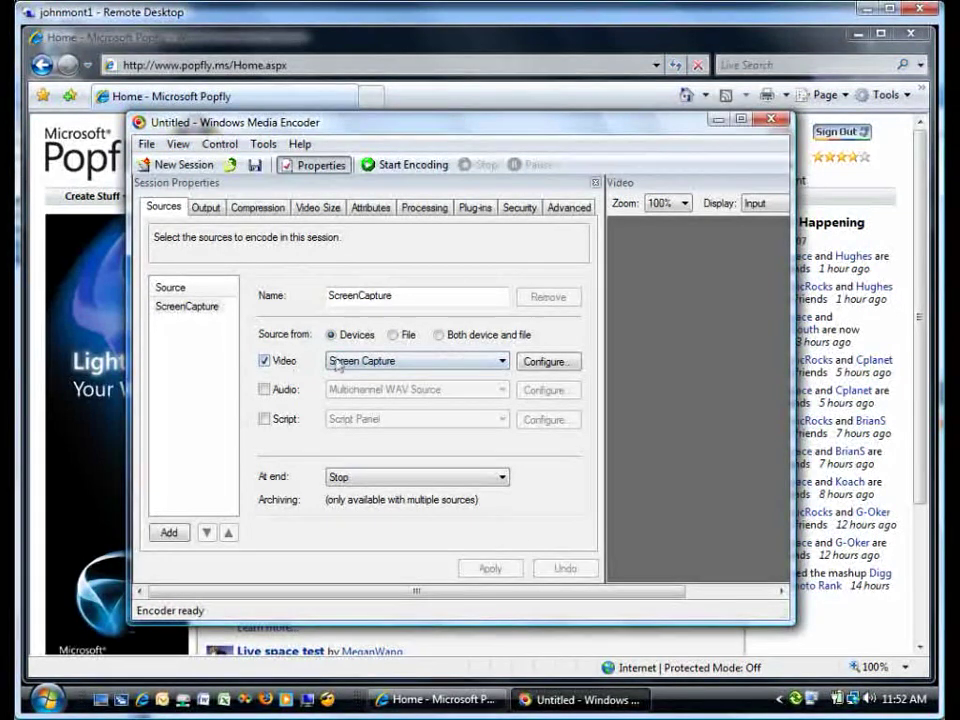
pyautogui.click(543, 362)
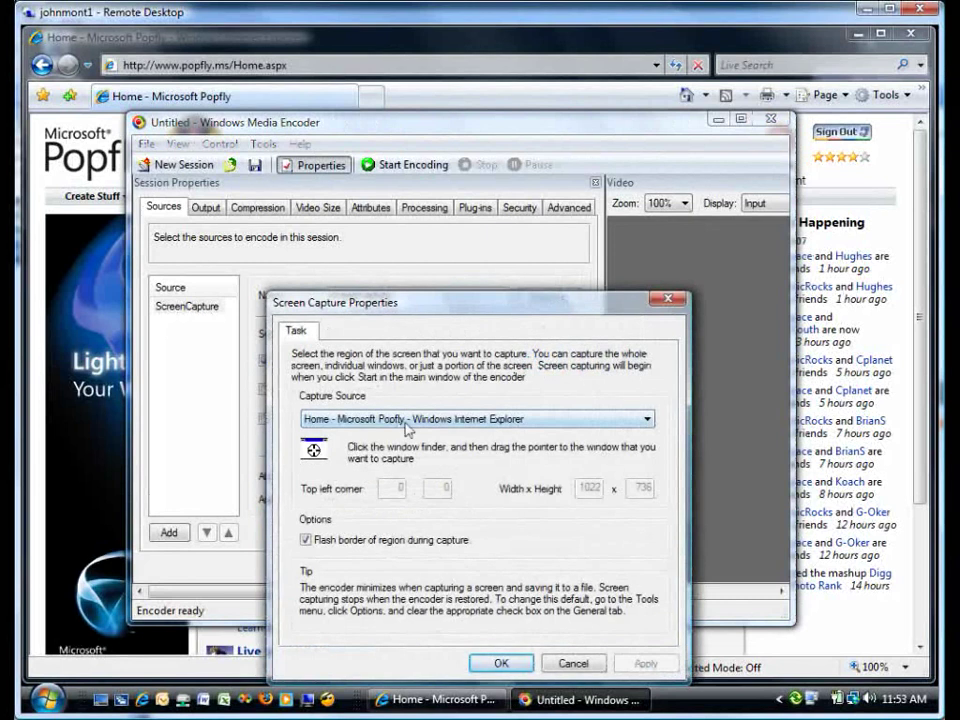
pyautogui.click(401, 420)
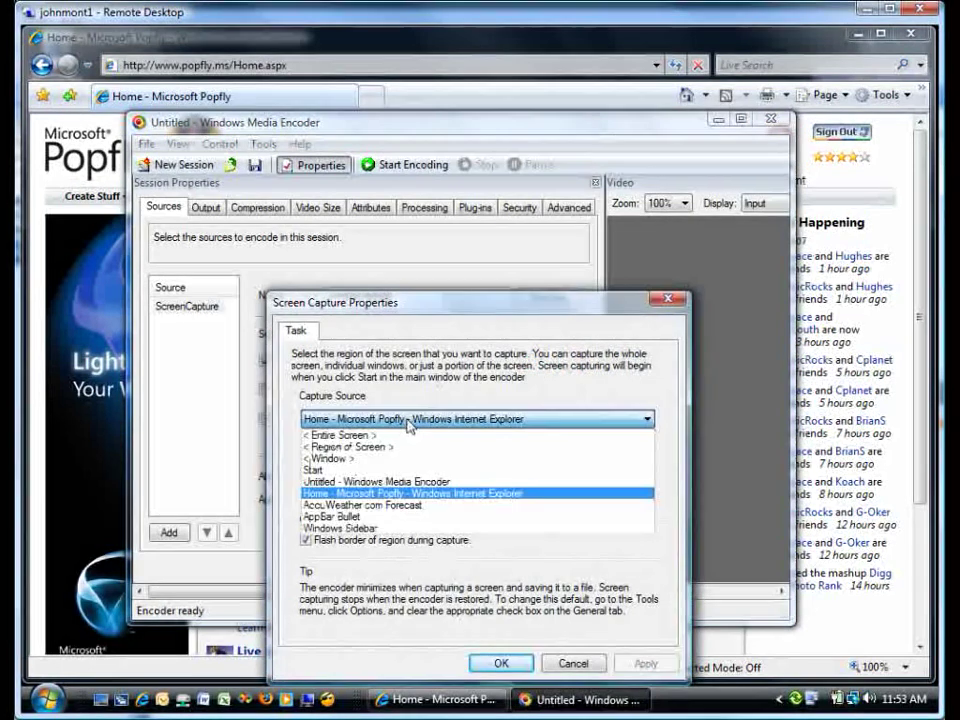
pyautogui.click(346, 447)
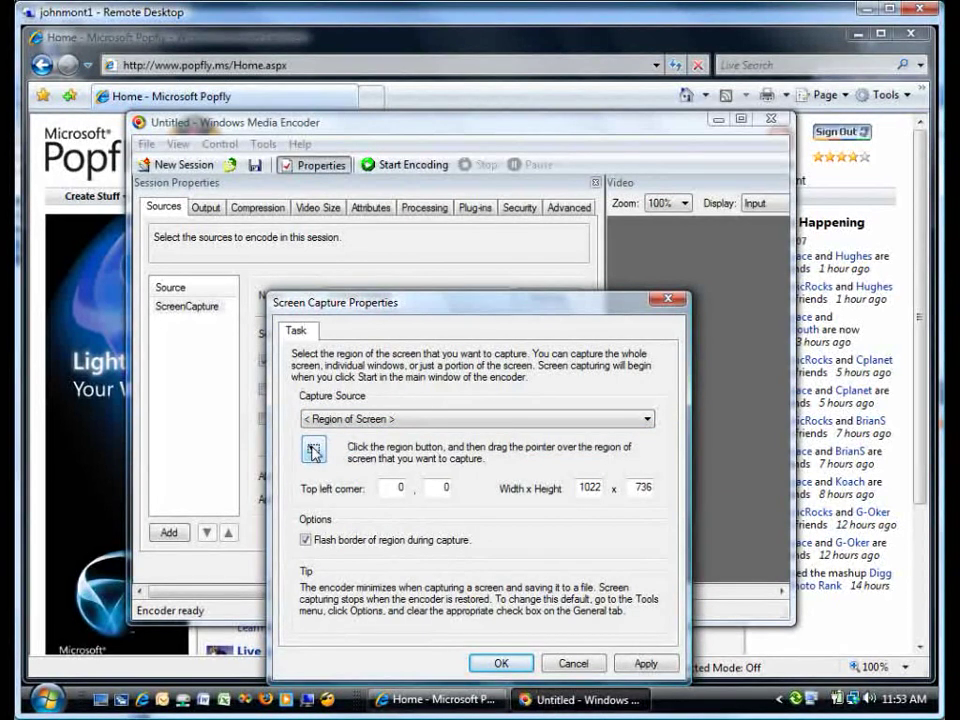
pyautogui.click(356, 421)
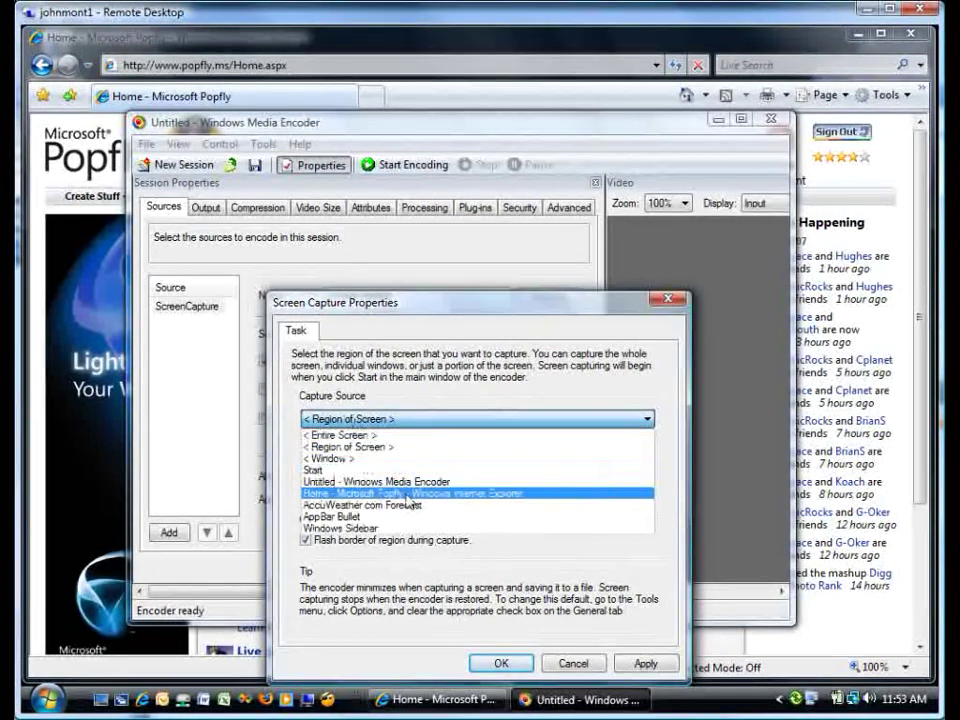
pyautogui.click(360, 493)
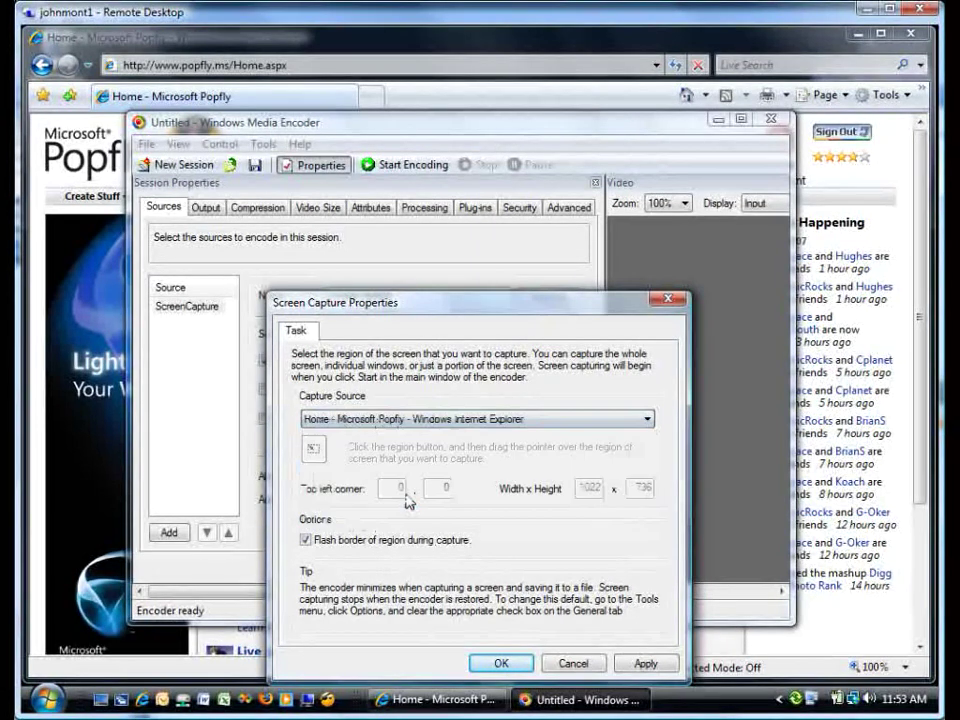
pyautogui.click(584, 668)
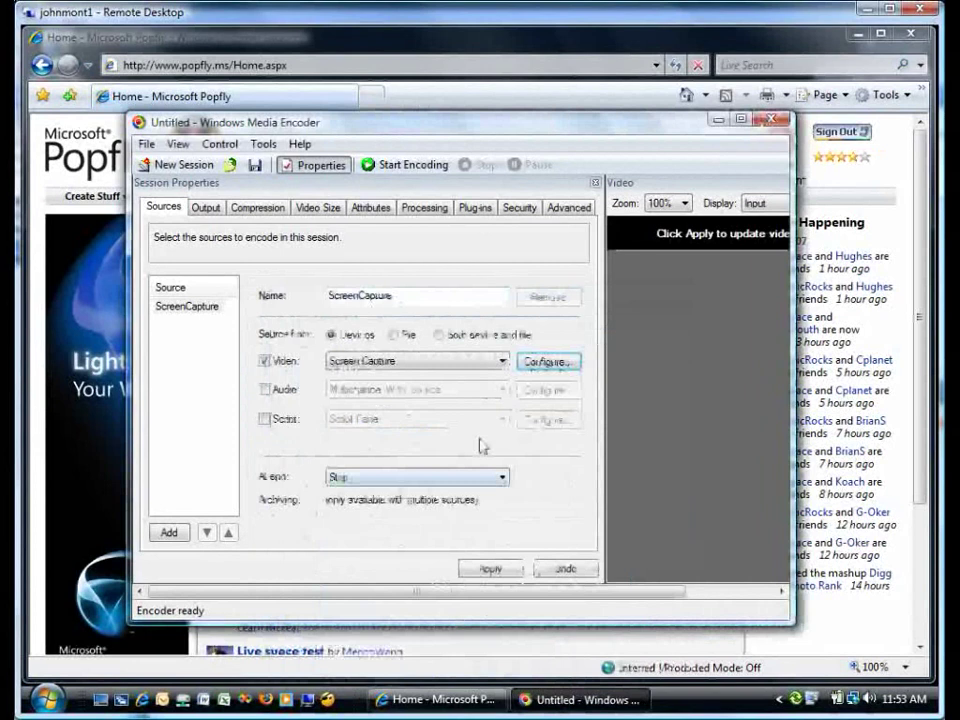
# Confirm output goes to test.wmv on the Output tab and start encoding.
pyautogui.click(207, 207)
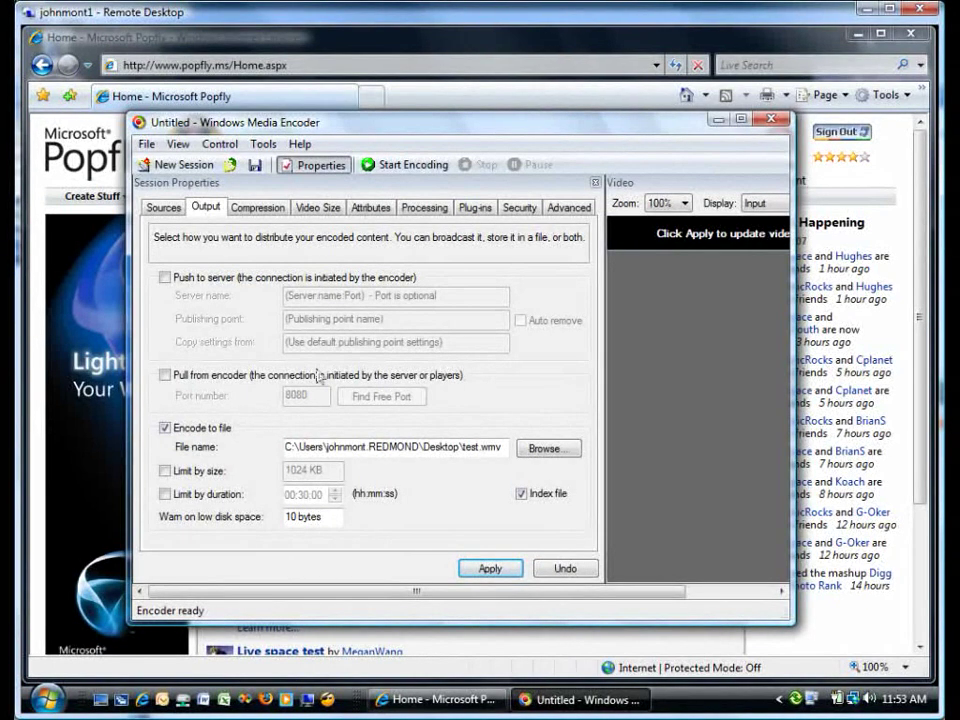
pyautogui.click(405, 168)
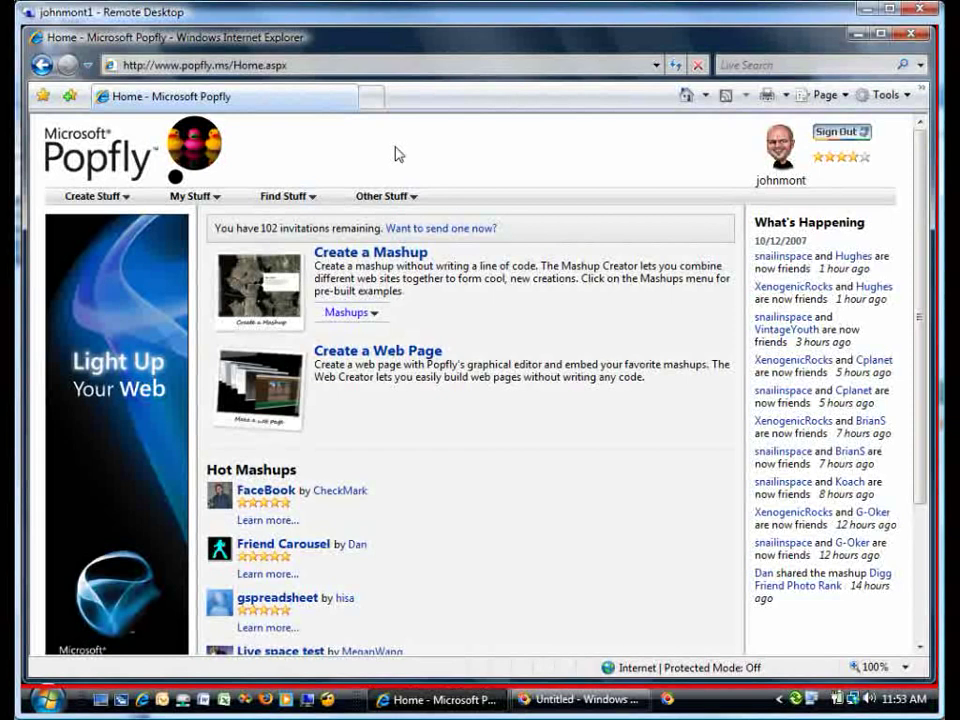
# Open the Create a Mashup link on the Popfly home page.
pyautogui.click(399, 262)
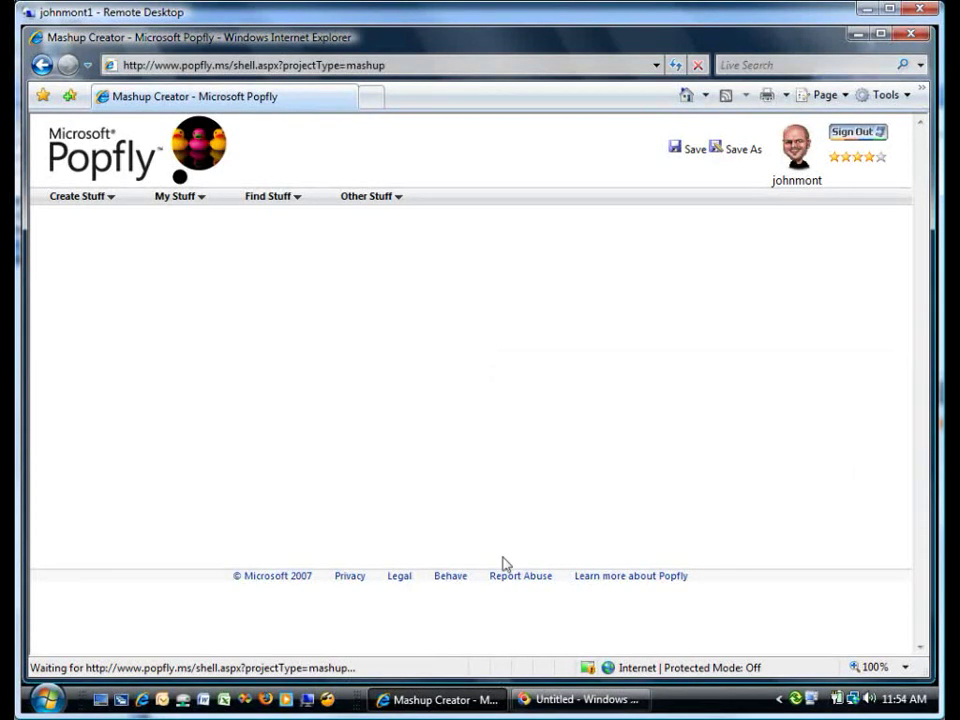
# Stop the 25-second capture and play test.wmv from the Encoding Results.
pyautogui.click(580, 699)
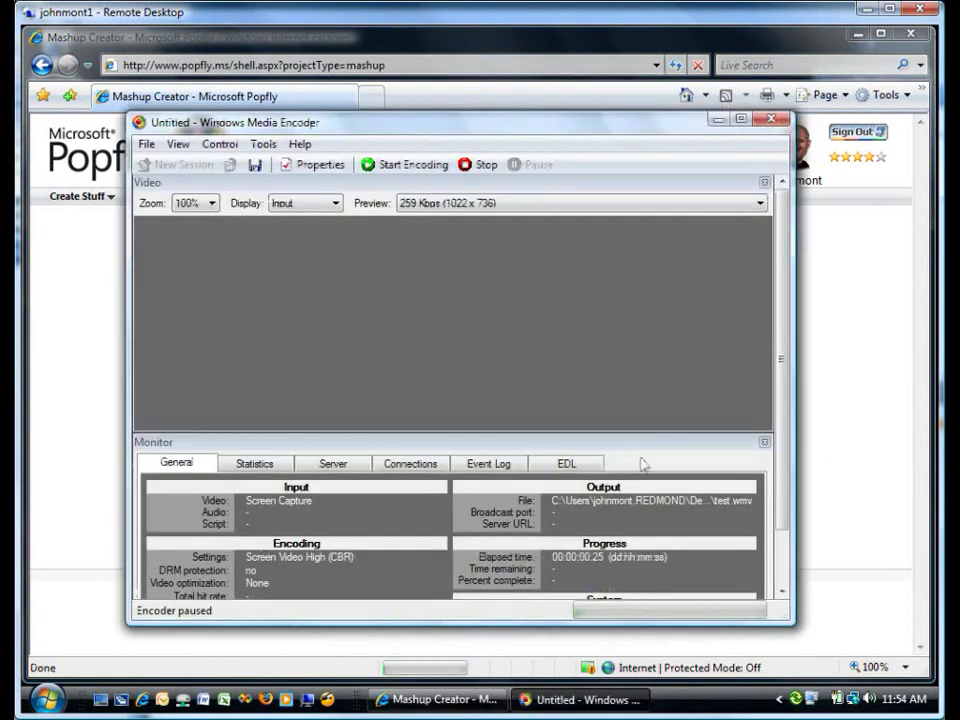
pyautogui.click(485, 166)
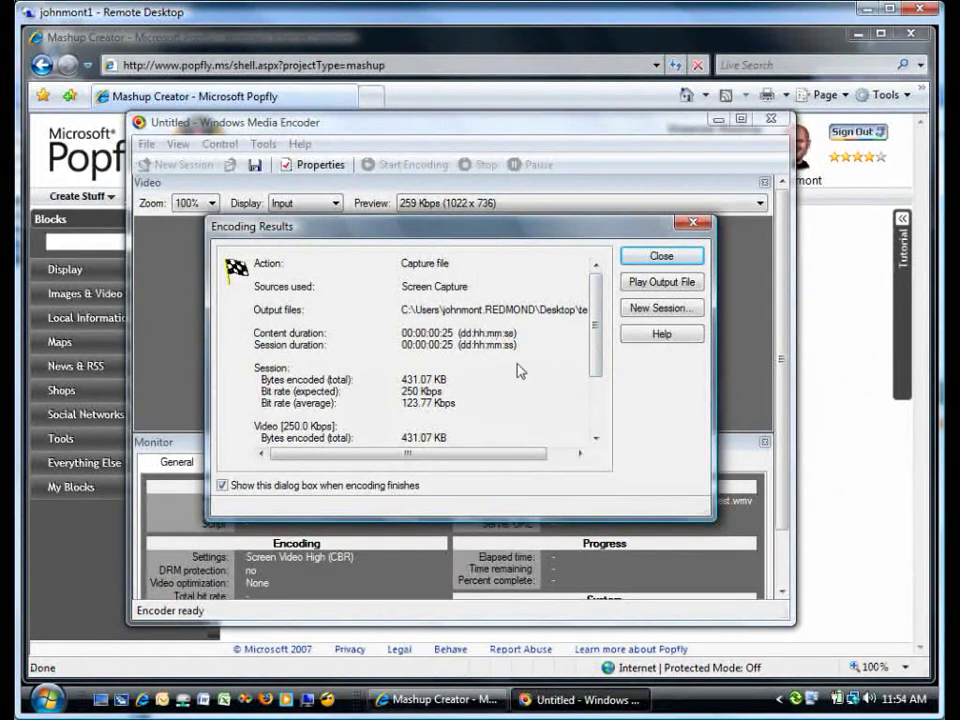
pyautogui.click(648, 283)
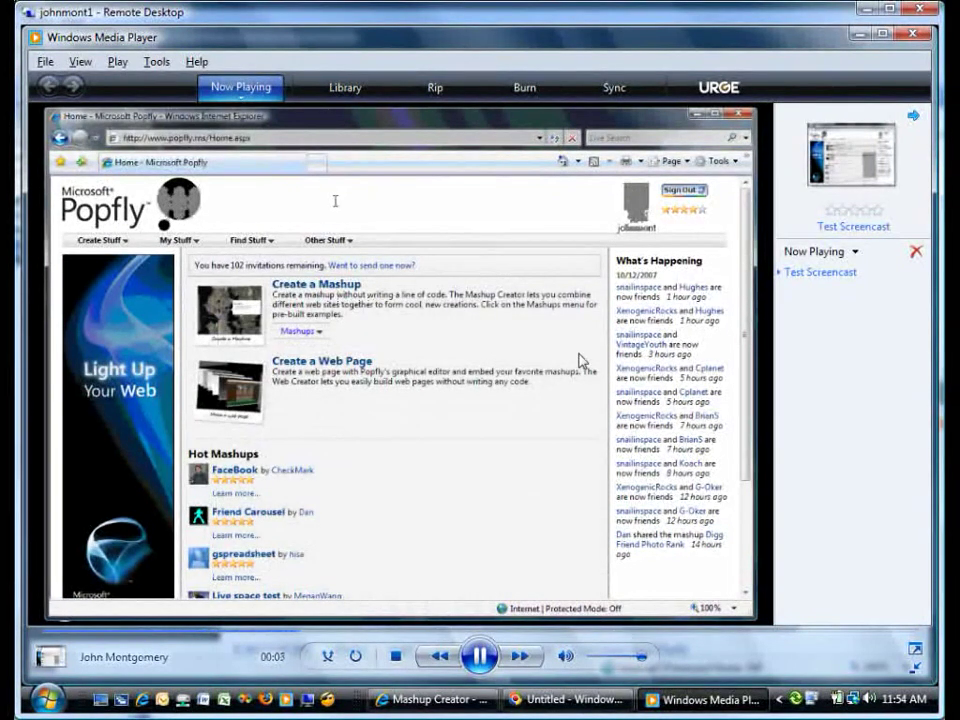
# Close Windows Media Player after the Test Screencast playback.
pyautogui.click(911, 36)
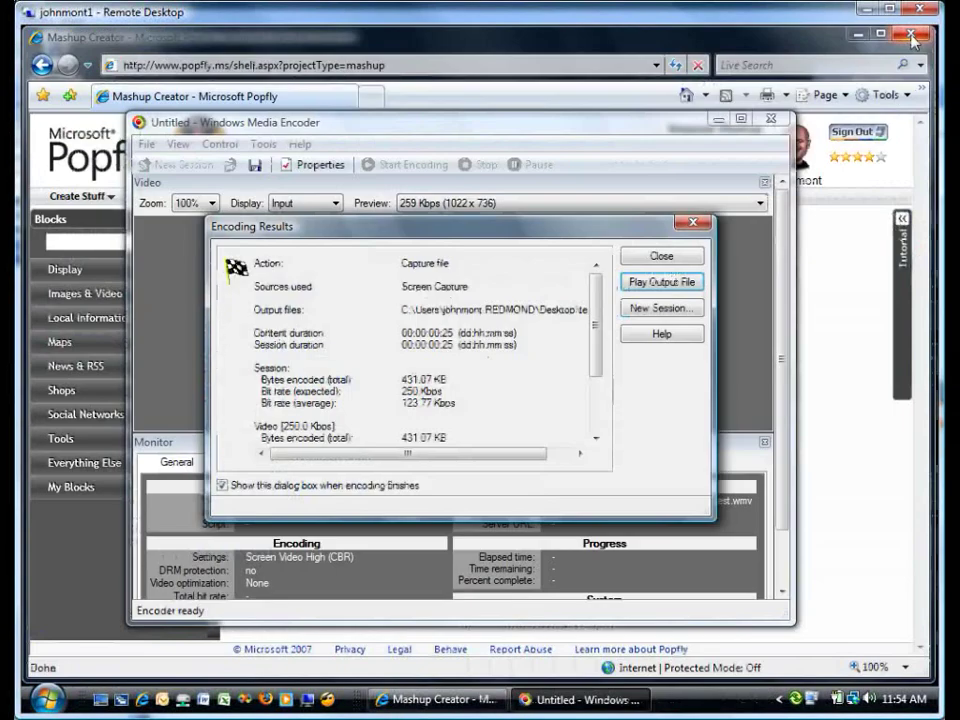
# Close the Encoding Results dialog reporting 431.07 KB encoded.
pyautogui.click(657, 258)
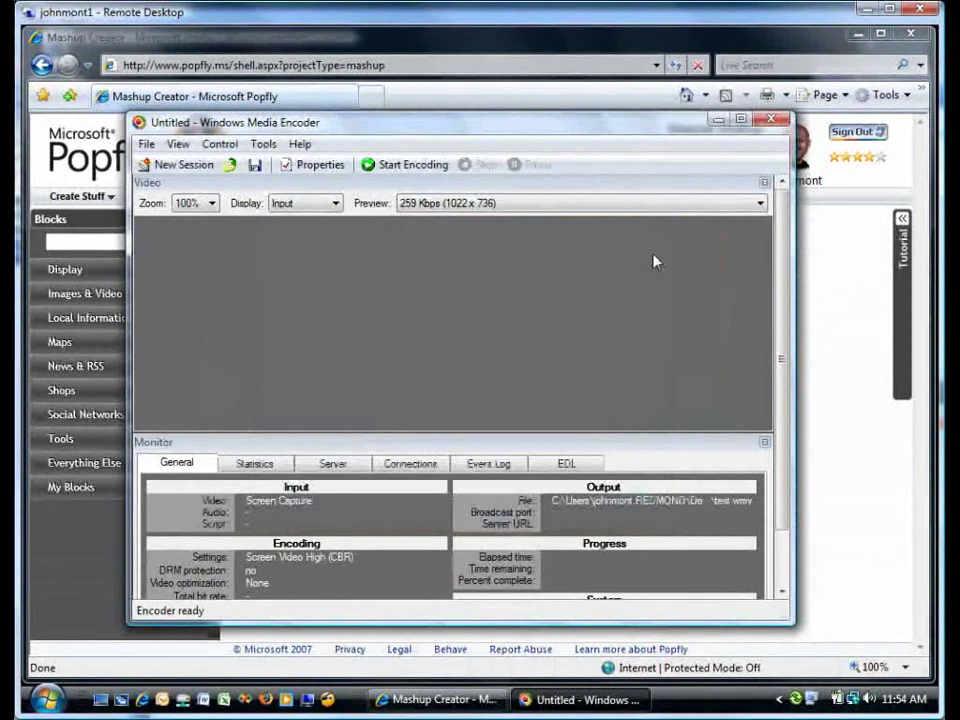